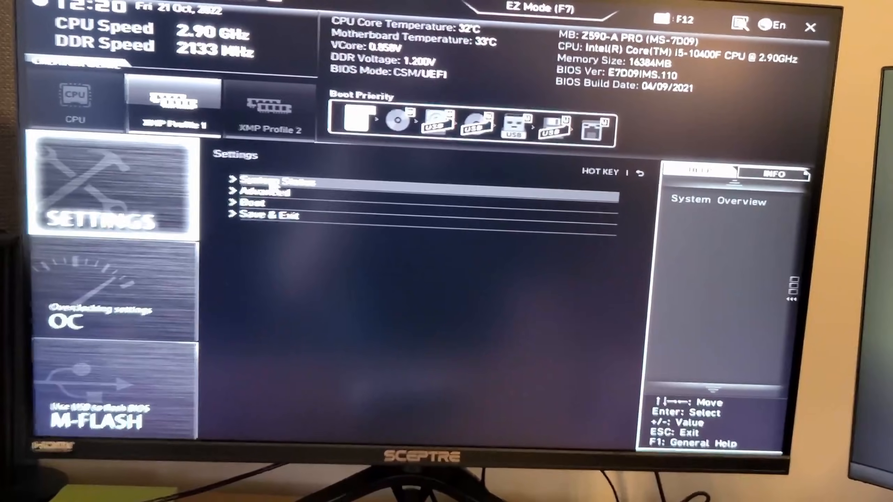
Step: Check the BIOS storage device list in EZ Mode for the newly installed drive
click(264, 195)
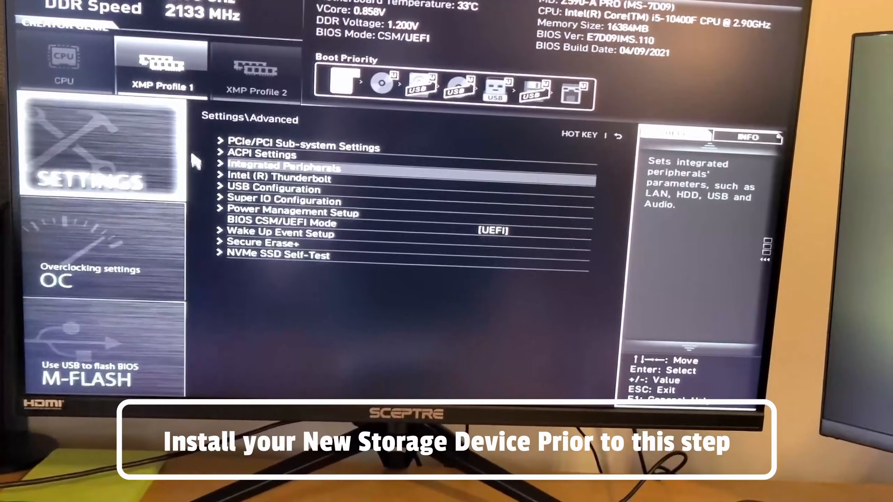
click(67, 180)
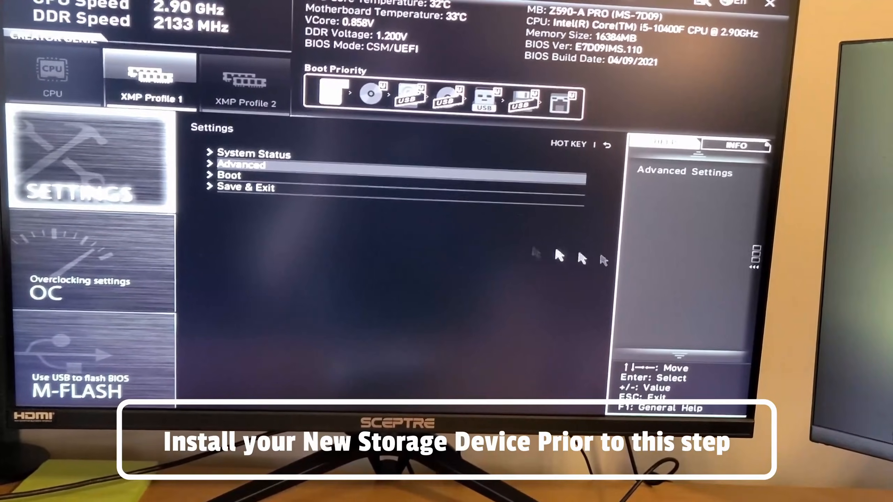
click(485, 1)
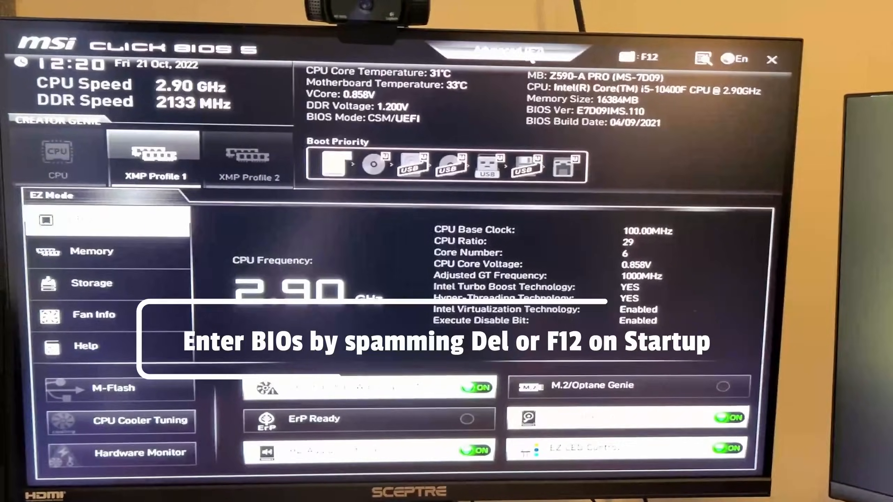
click(497, 55)
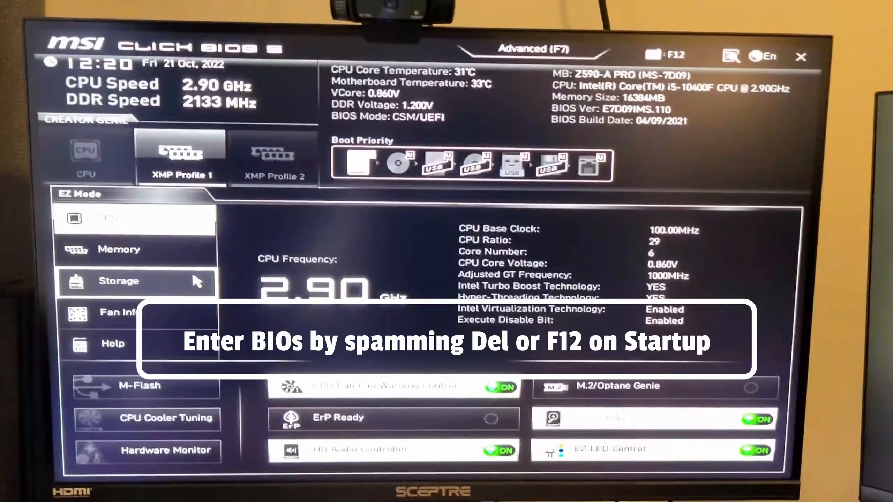
click(194, 280)
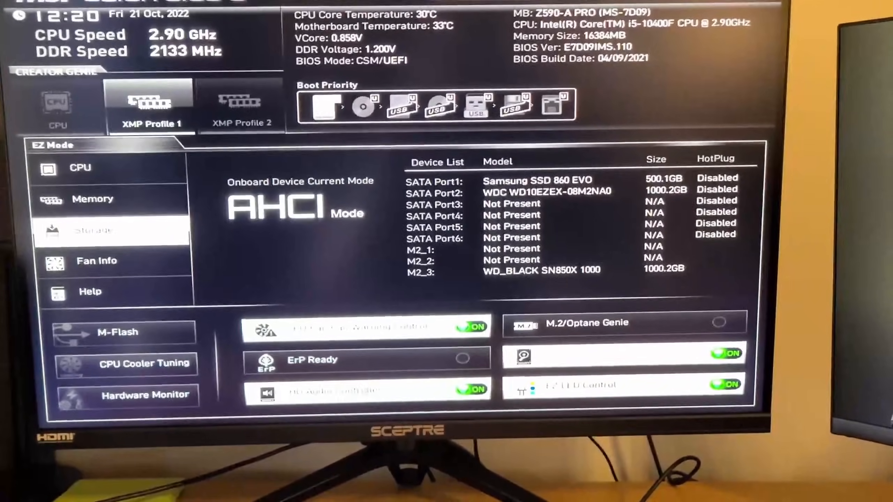
key(F7)
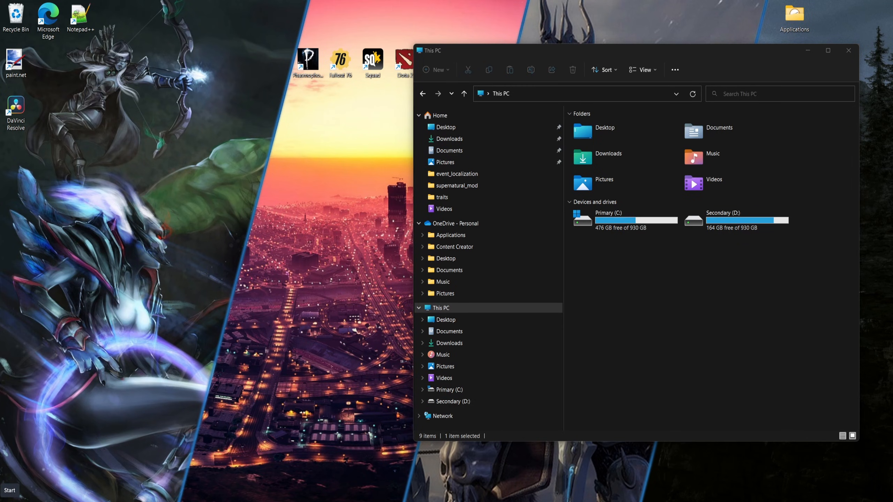
Step: Open Disk Management and select the unallocated 465.10 GB space on Disk 0
right_click(5, 499)
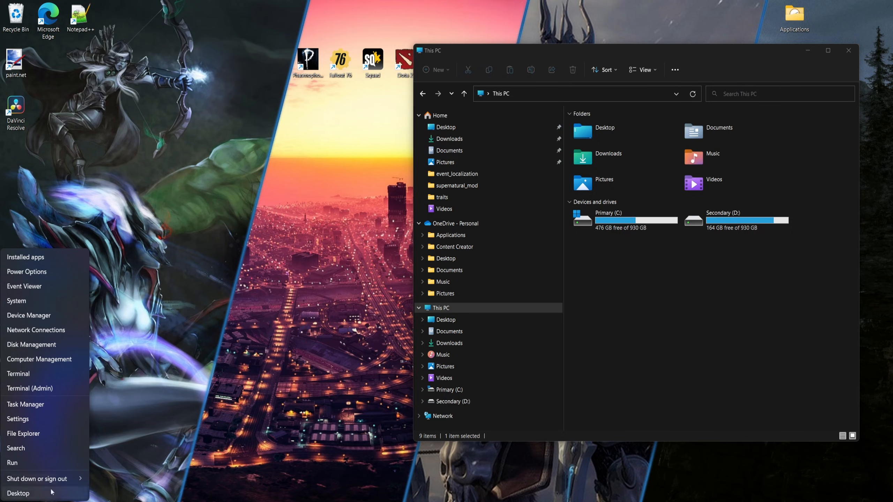
click(35, 345)
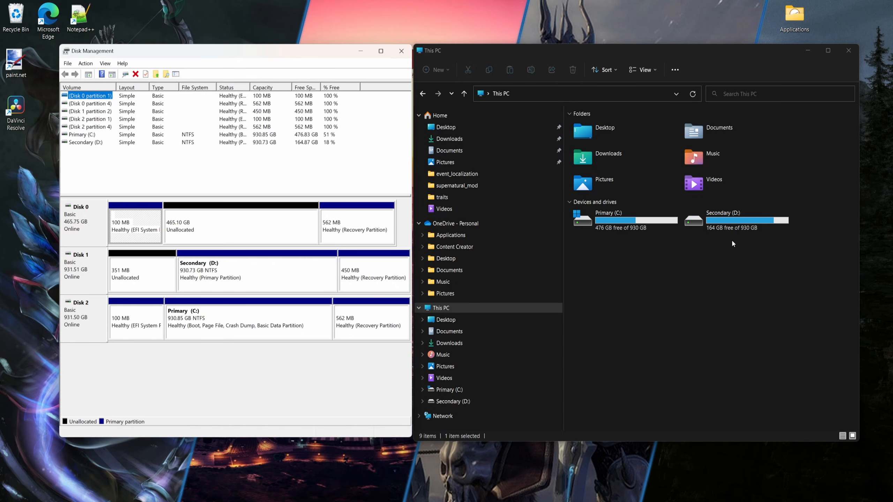
click(206, 237)
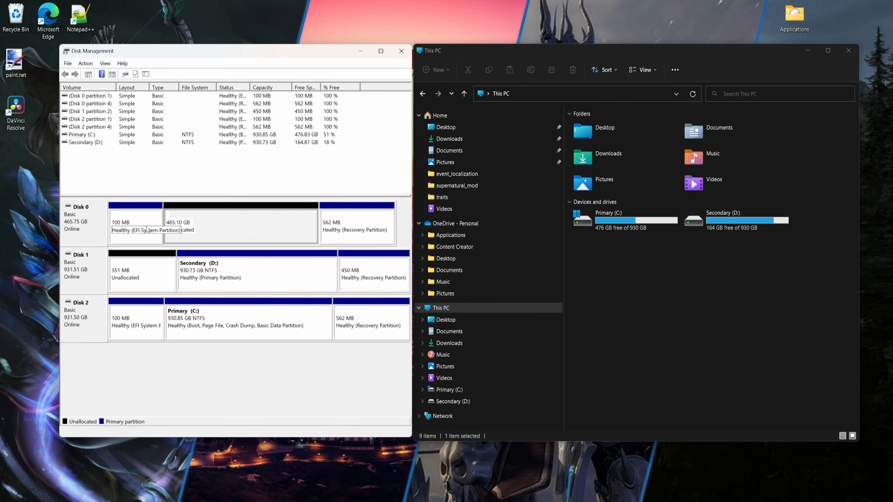
click(216, 228)
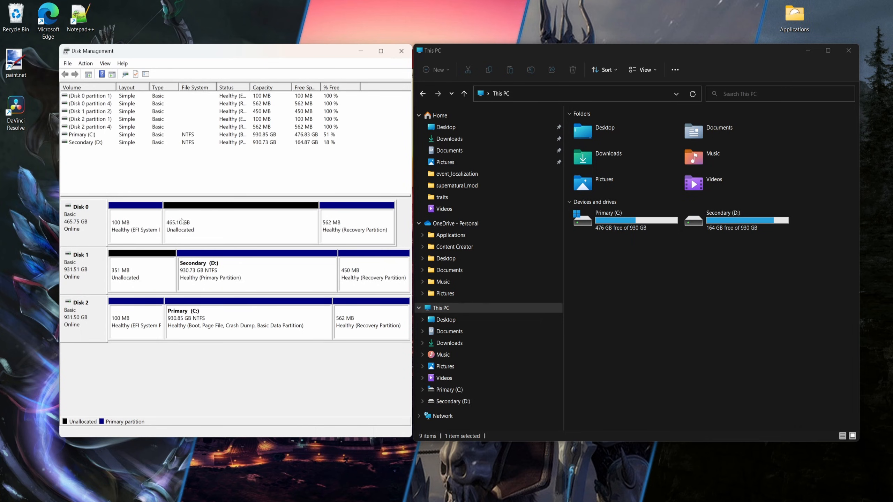
Step: Create a simple volume of 476258 MB in Disk 0's unallocated space, with drive letter E, NTFS, quick format and the label Tertiary
right_click(227, 220)
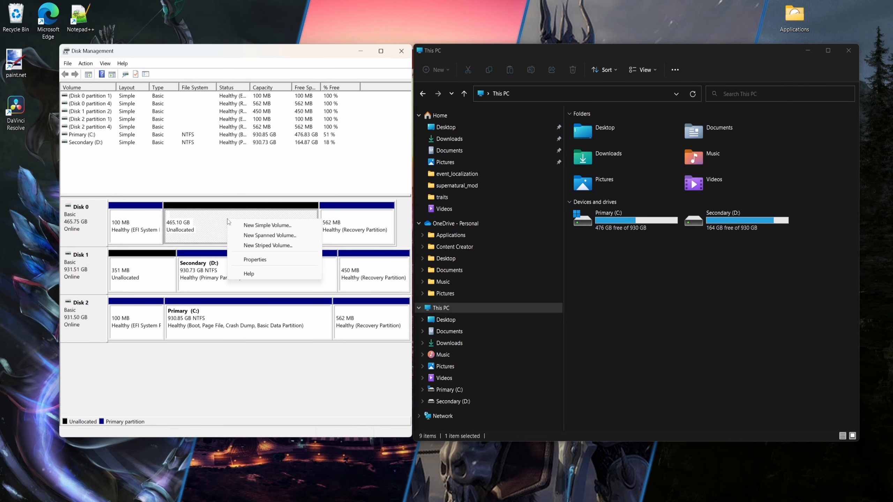
click(264, 225)
click(243, 259)
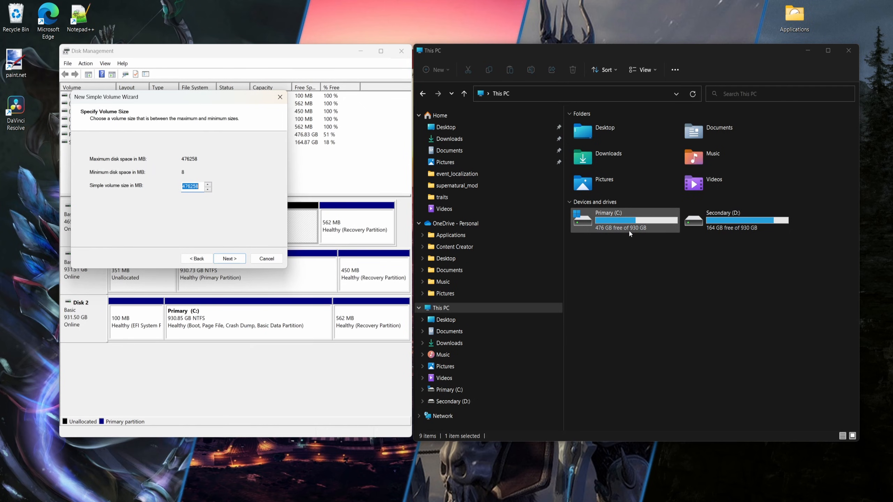
click(234, 259)
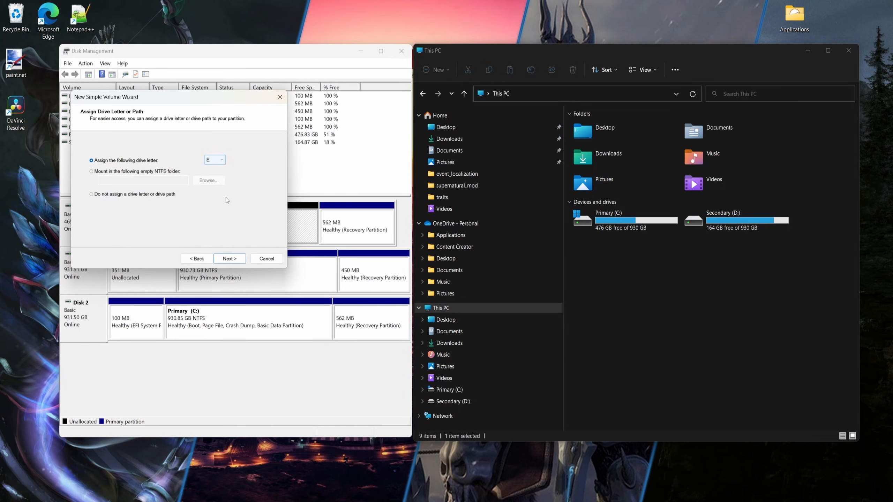
click(230, 258)
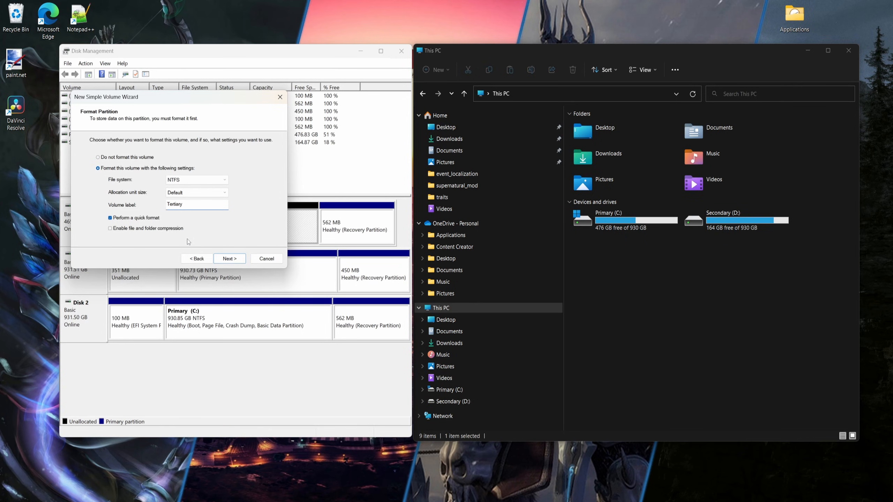
click(230, 259)
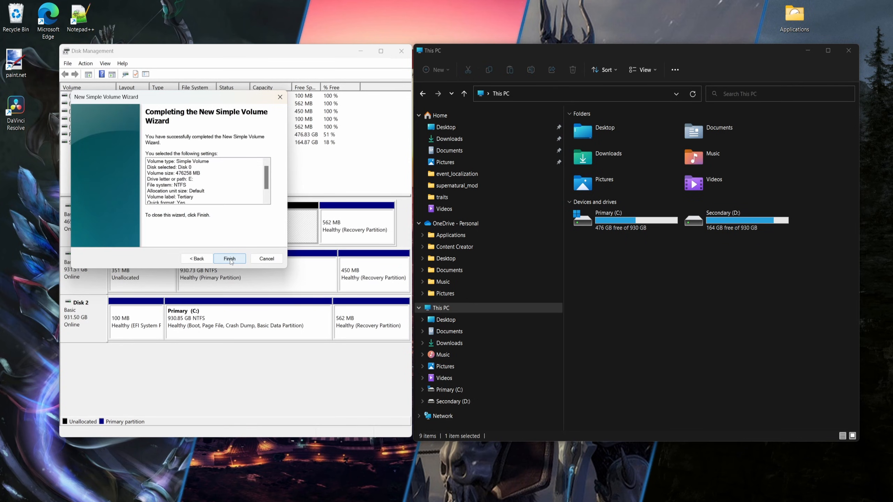
click(229, 259)
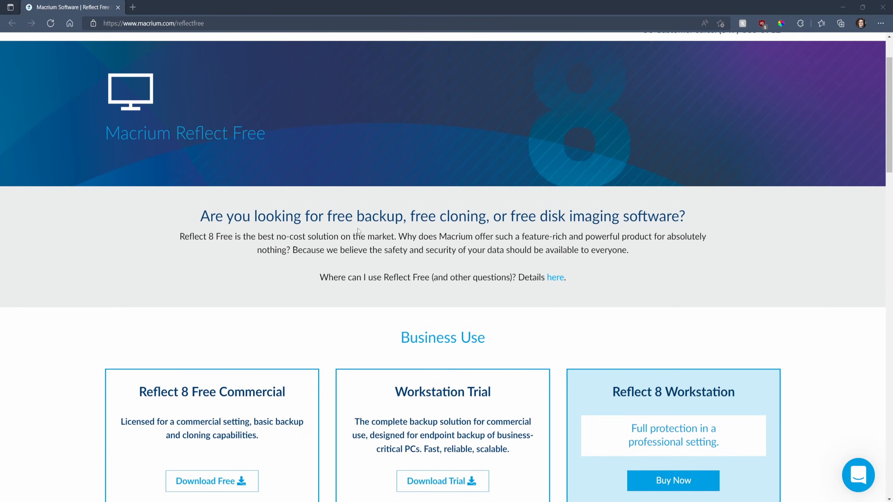
Step: Request the Macrium Reflect Free download with a personal free license, using an email address to register
scroll(434, 261, down, 5)
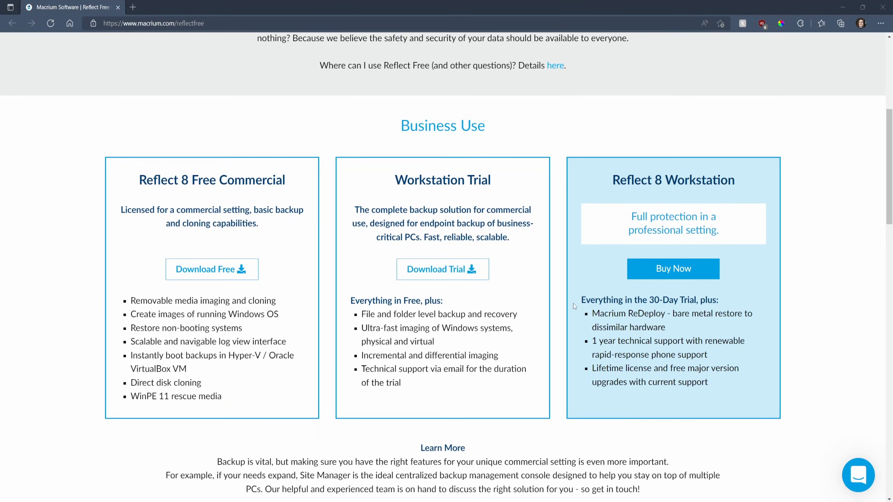
click(225, 270)
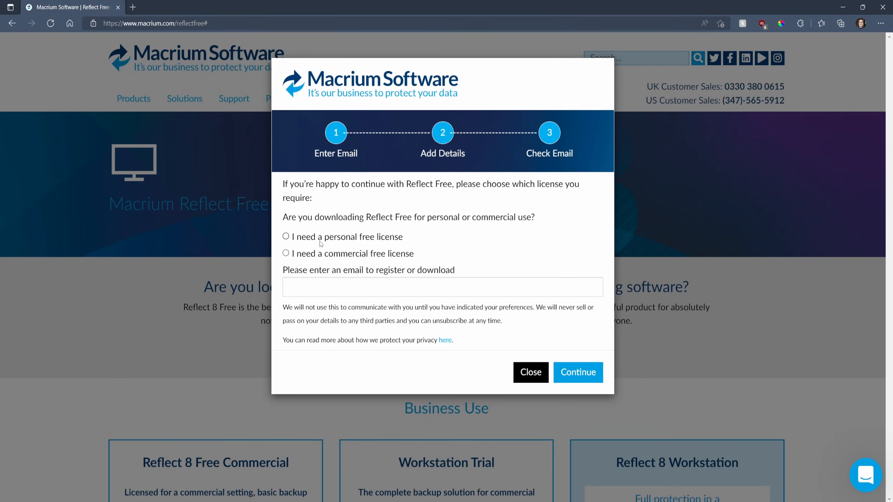
click(286, 237)
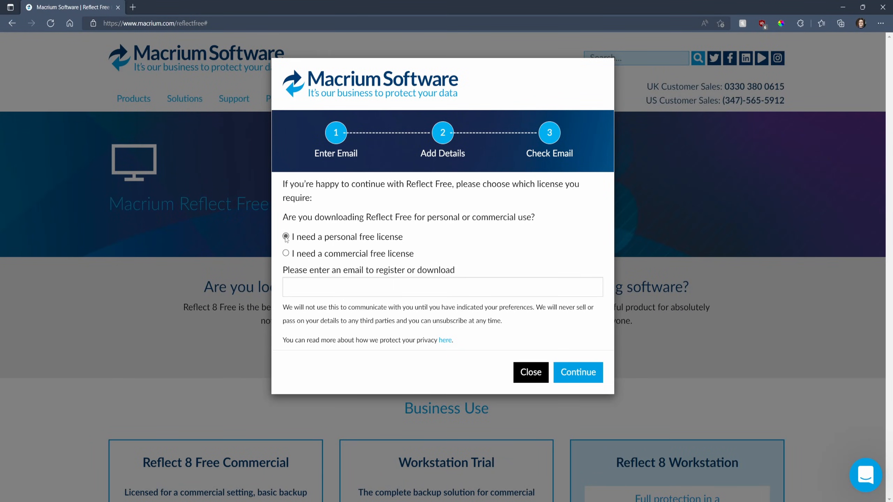
click(396, 292)
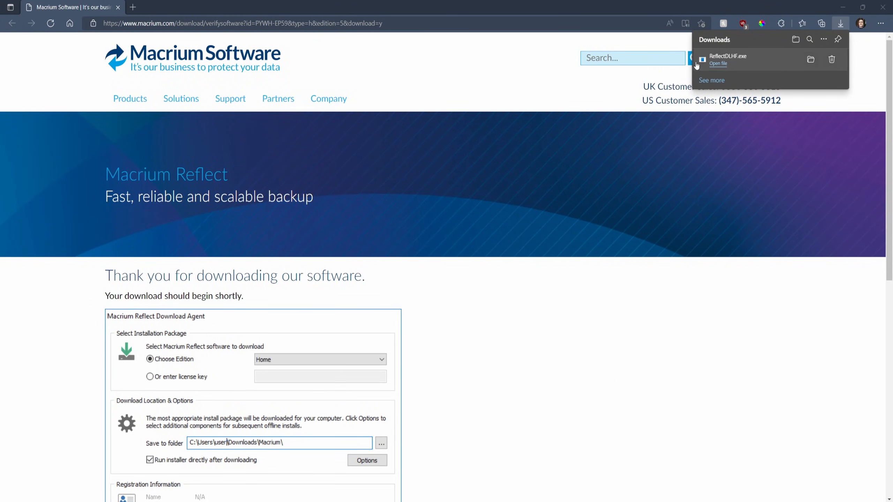
Step: Run ReflectDLHF.exe to download the Free package, and go through its setup for personal use without registering the installation
click(714, 64)
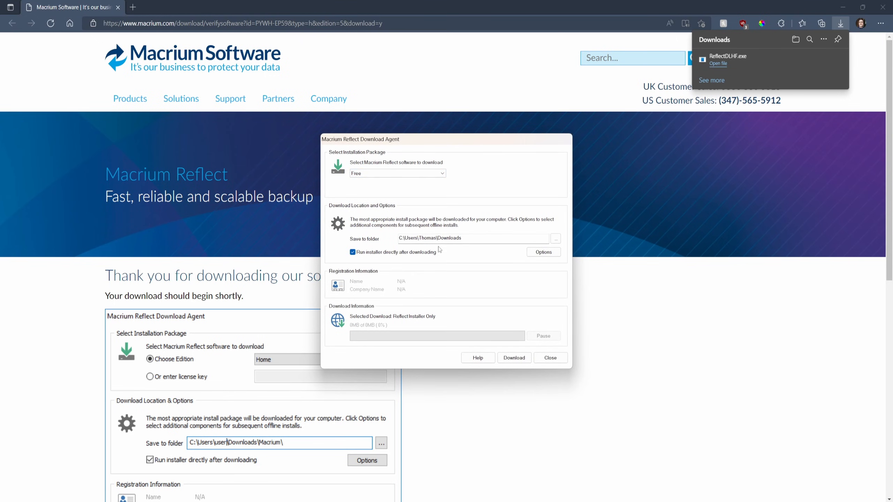
click(517, 357)
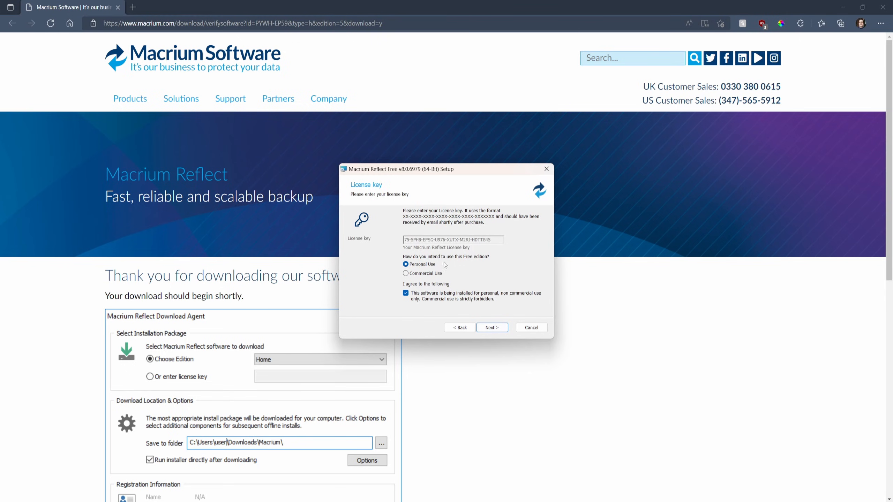
click(505, 329)
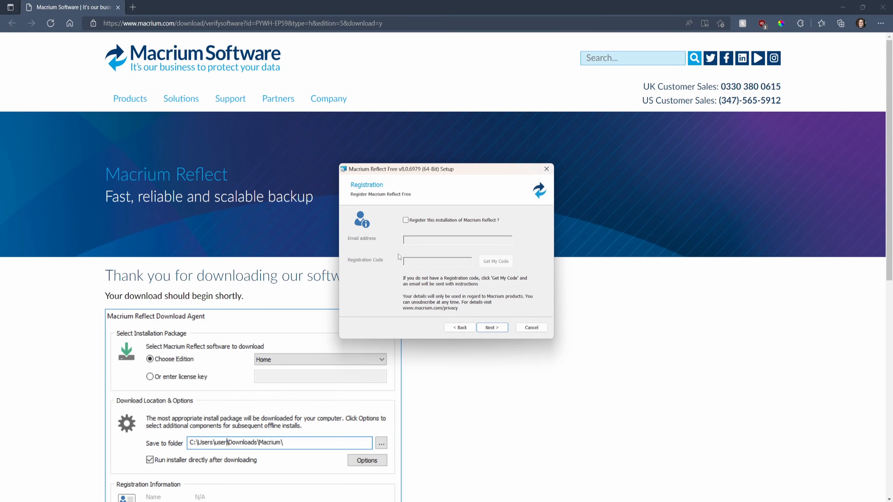
click(492, 328)
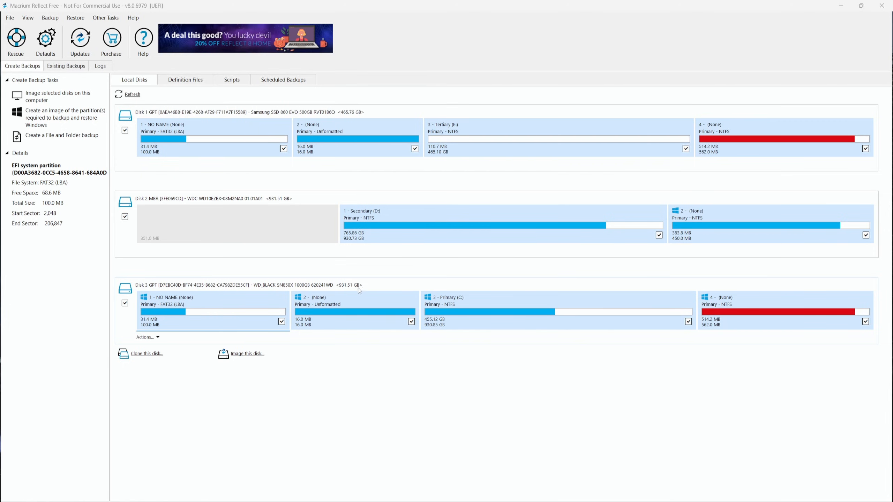
Step: Set up a clone of Disk 3, the WD_BLACK SN850X, with Disk 1, the Samsung SSD 860 EVO, as the destination
click(195, 169)
click(196, 253)
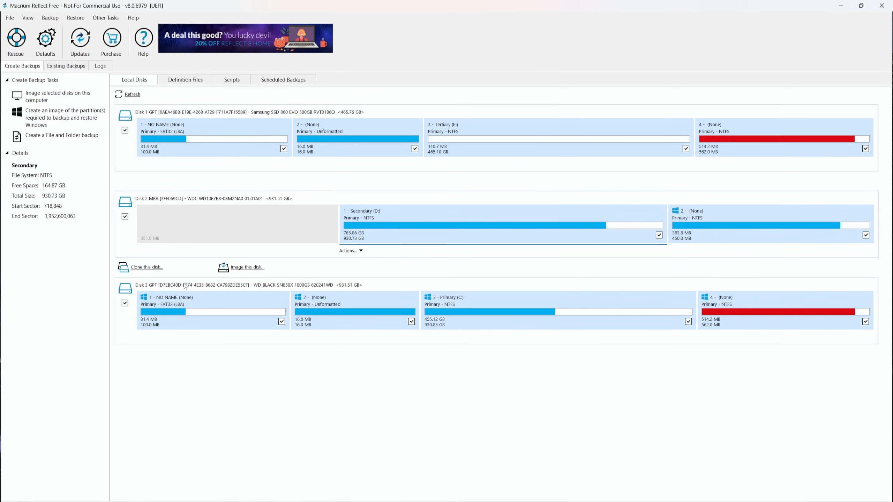
click(185, 287)
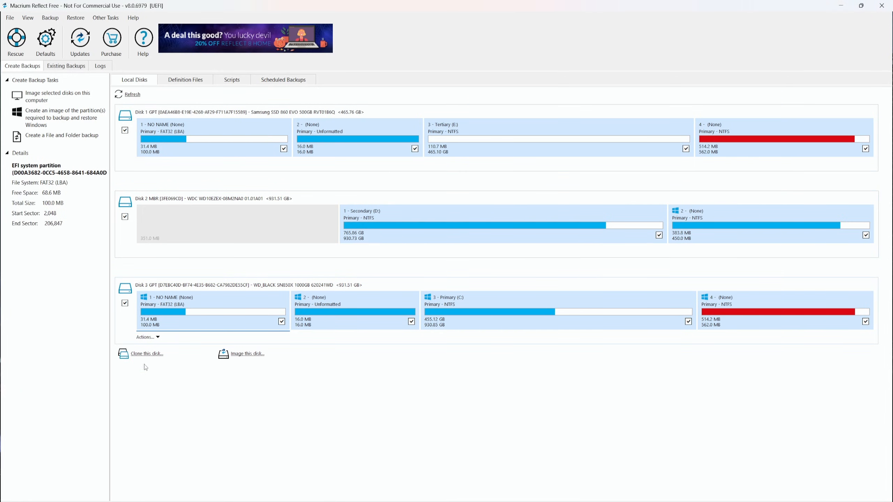
click(151, 356)
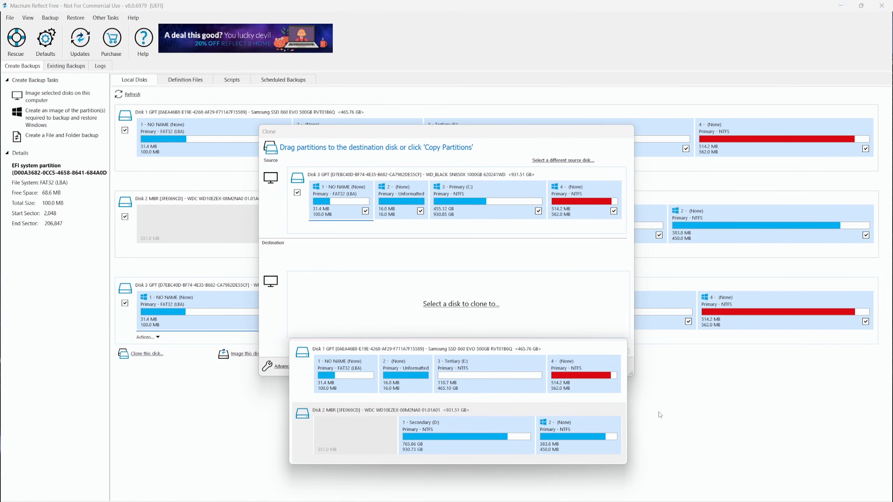
click(489, 348)
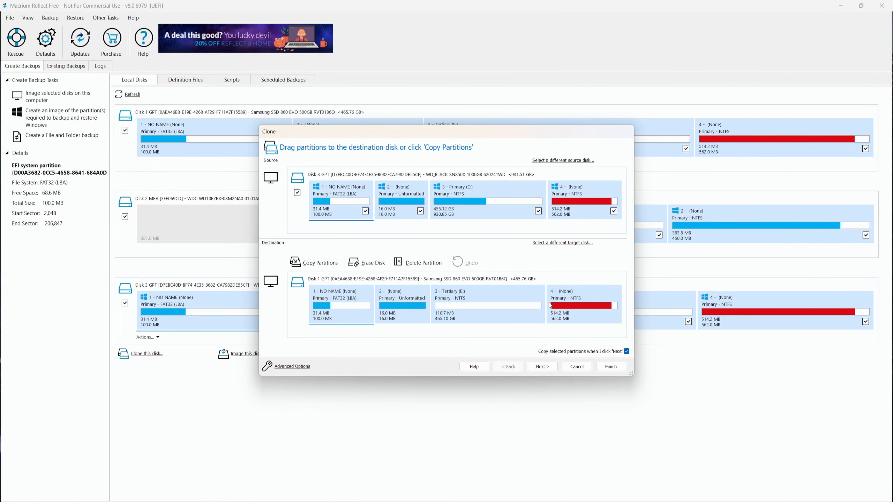
Step: Review the source and destination partitions and start the clone from Disk 3 to Disk 1, confirming that all target volume data is overwritten
click(479, 293)
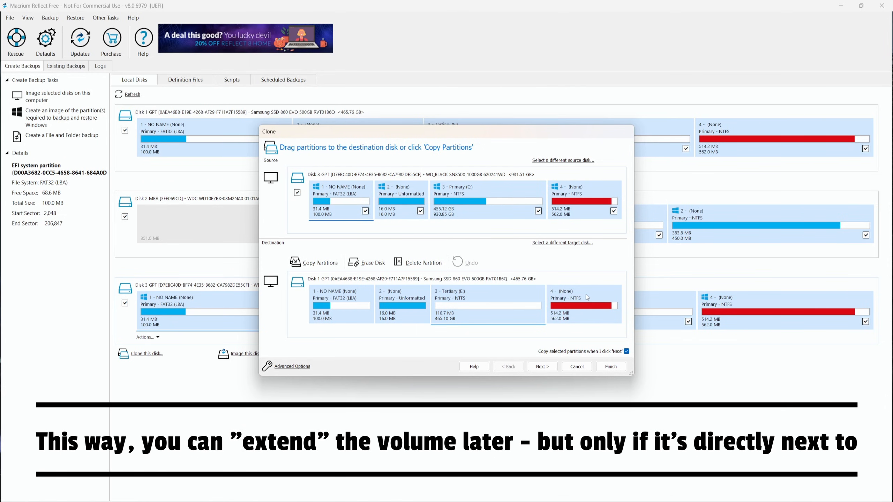
click(403, 295)
click(489, 295)
click(551, 294)
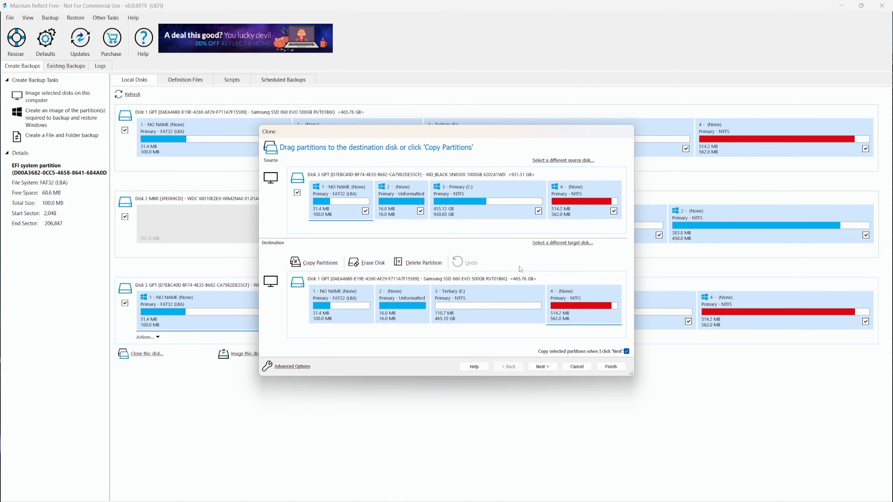
click(456, 213)
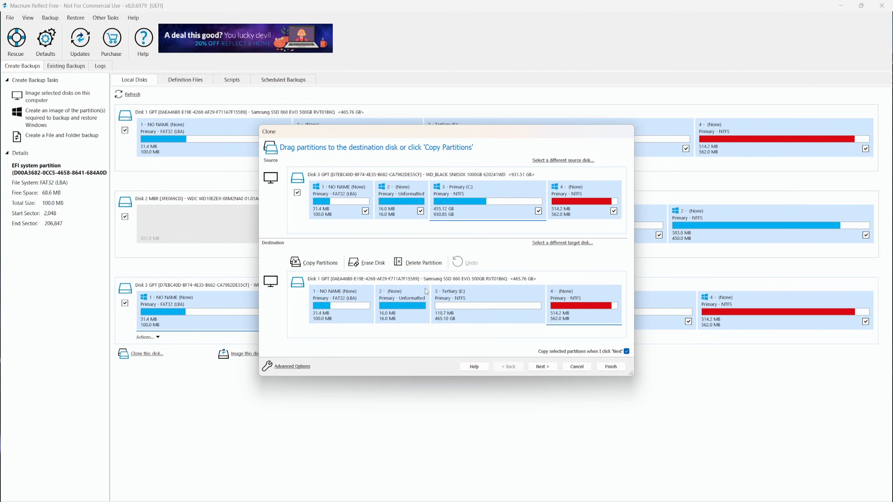
click(452, 296)
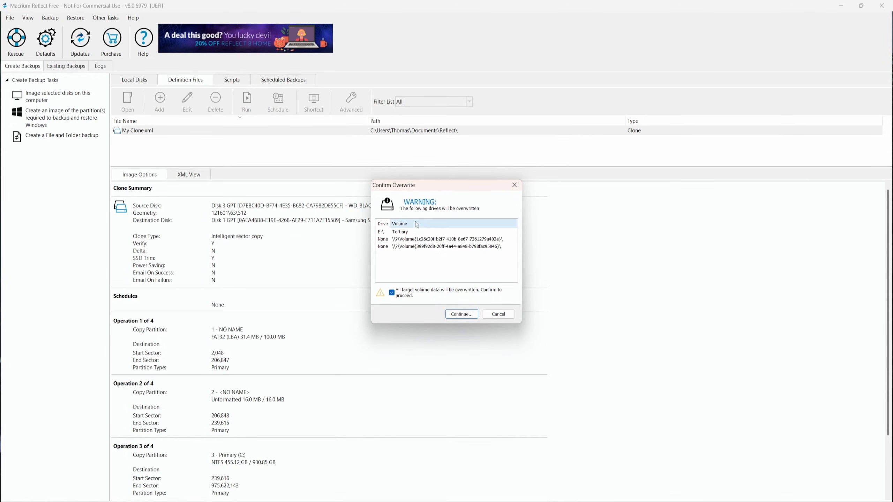
click(467, 319)
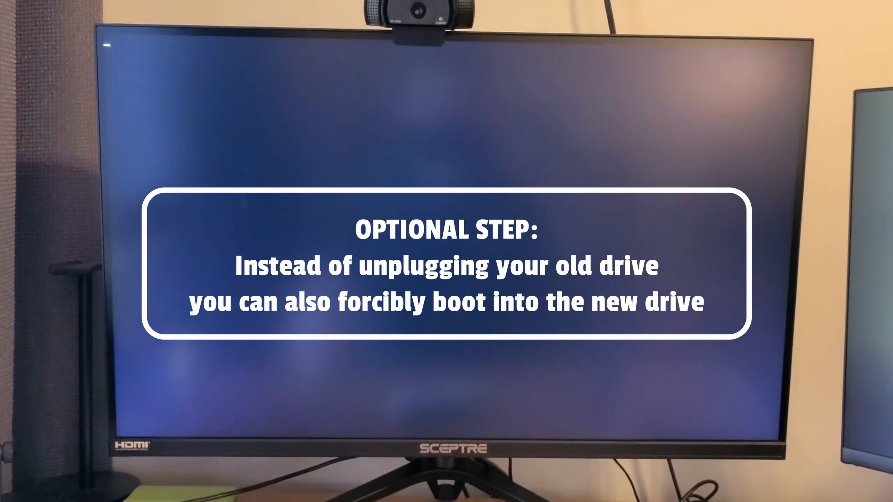
Step: Open the boot menu during startup for booting into the new drive
key(F11)
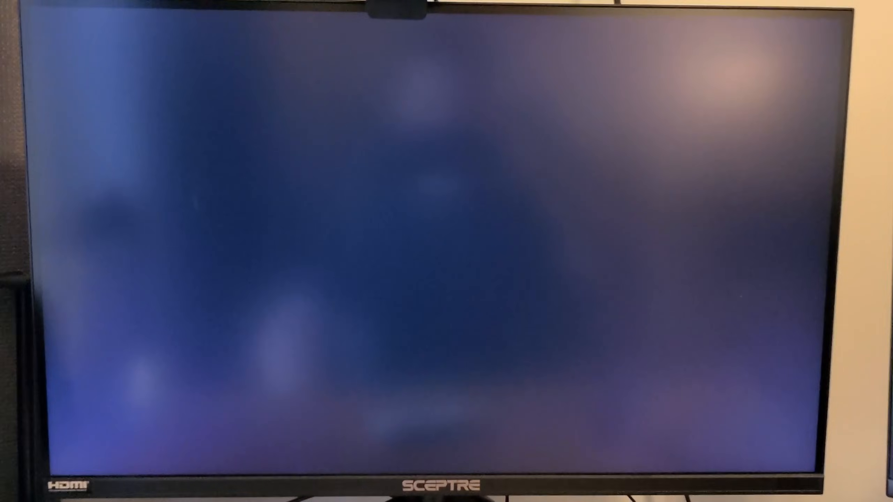